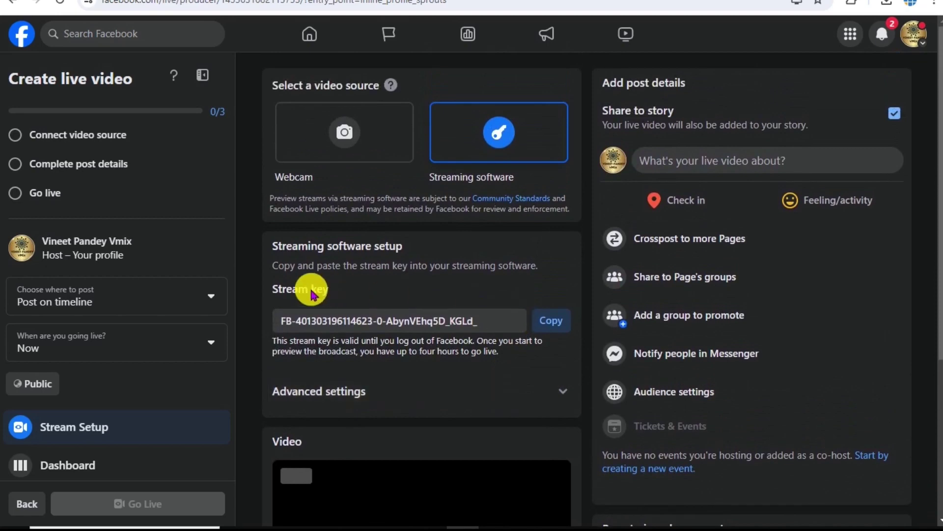
Expand the advanced settings of the streaming software setup and examine the stream key and server URL fields
scroll(538, 324, "down", 3)
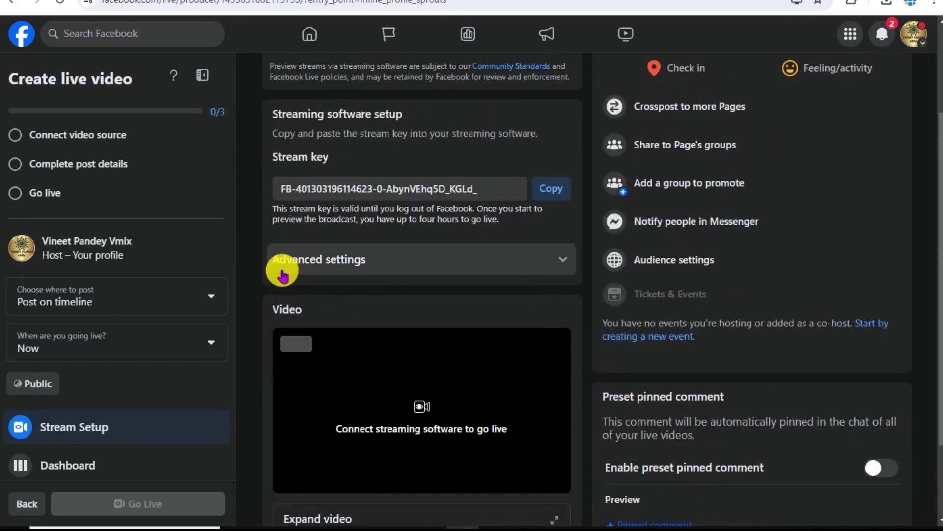
left_click(565, 266)
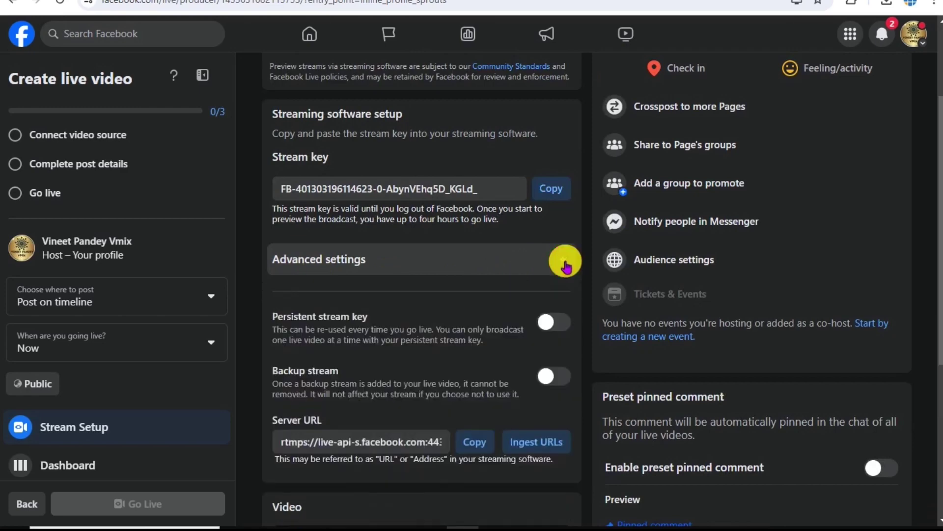
scroll(585, 295, "down", 3)
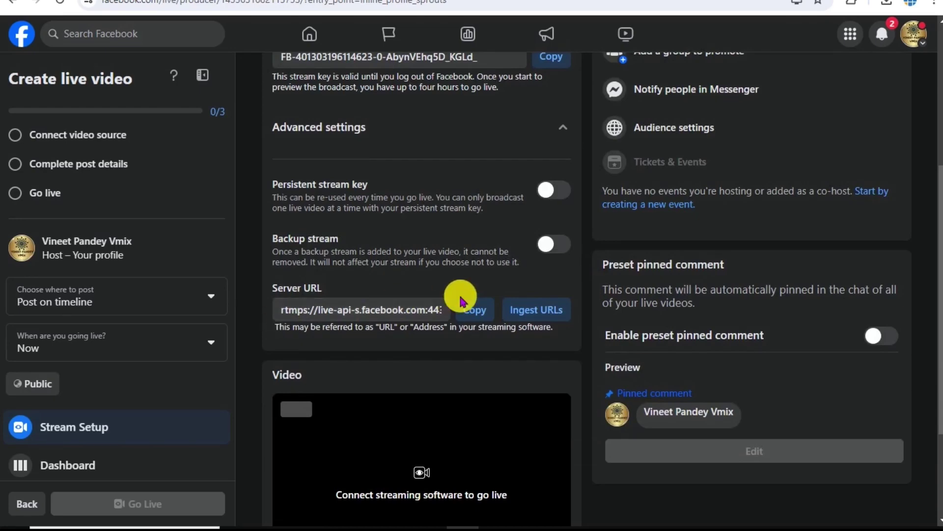
scroll(447, 299, "up", 4)
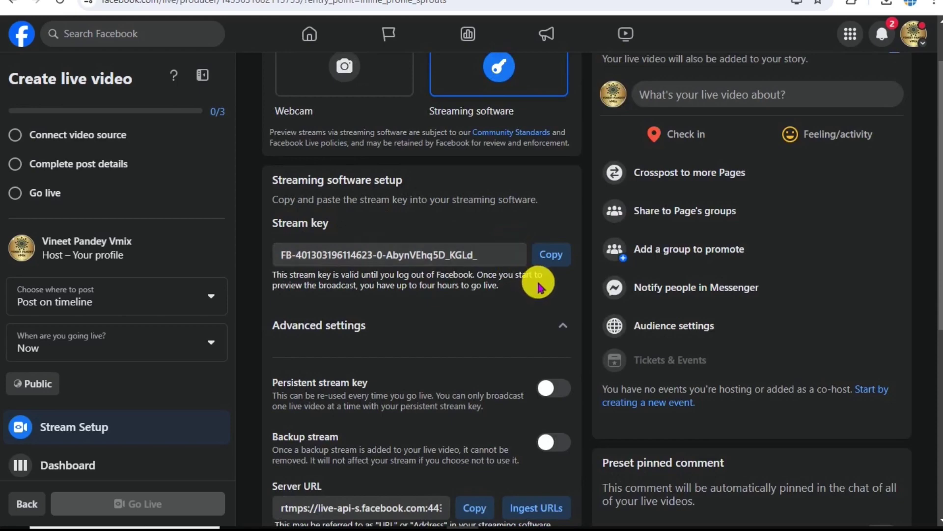
scroll(539, 283, "up", 1)
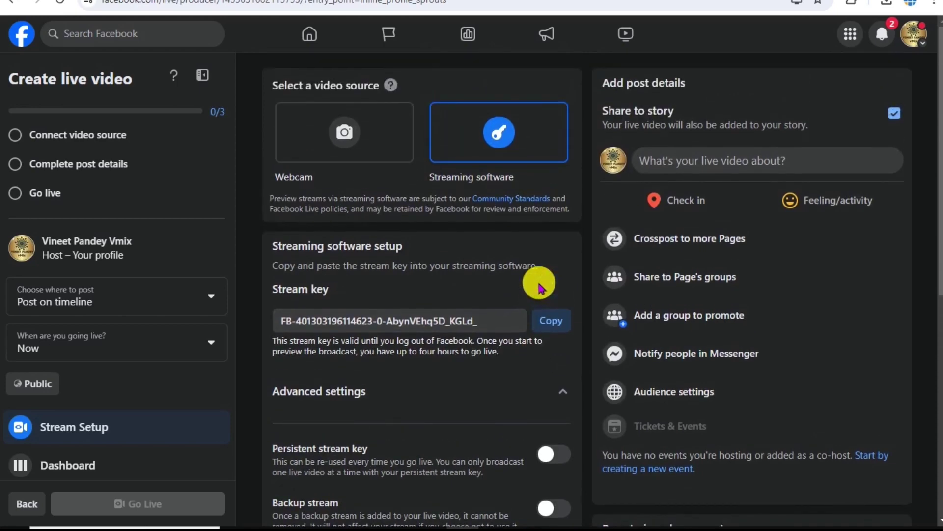
Add "testing" as both the title and the description of the live video post and save it
left_click(681, 162)
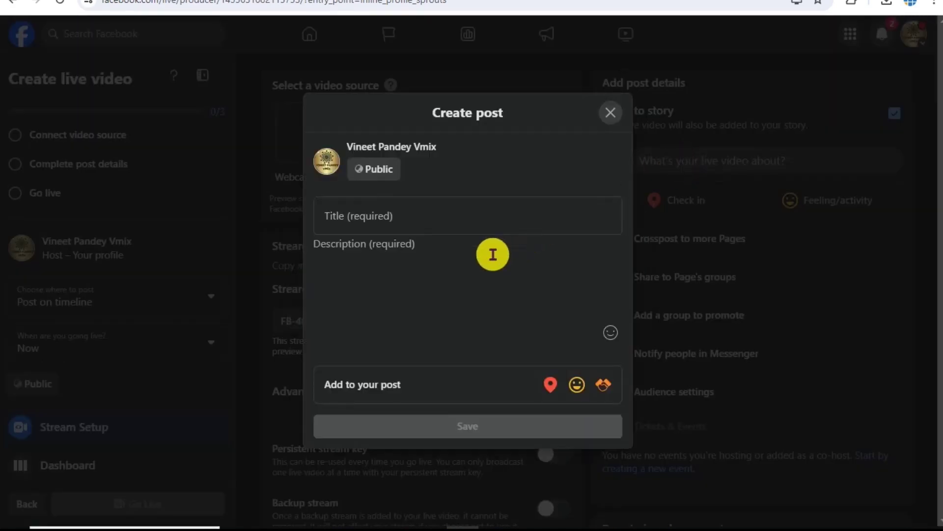
left_click(366, 221)
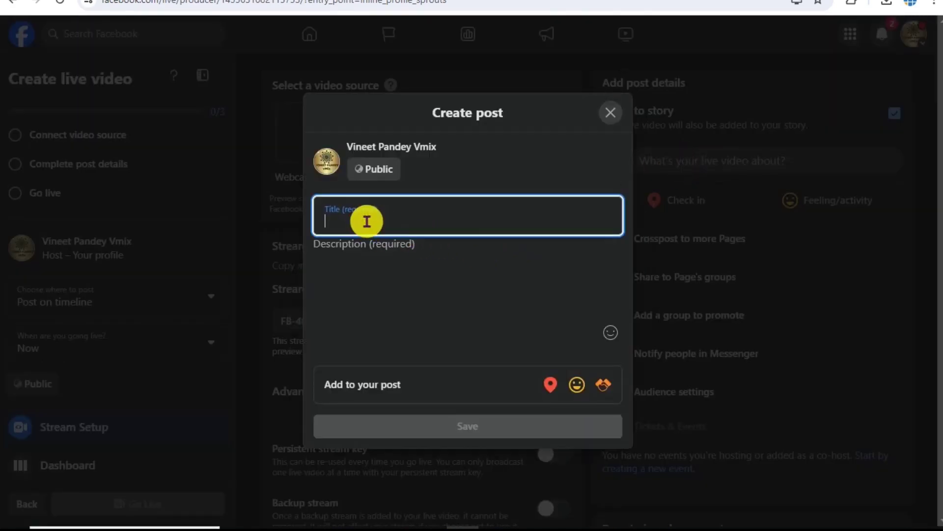
left_click(345, 262)
left_click(353, 214)
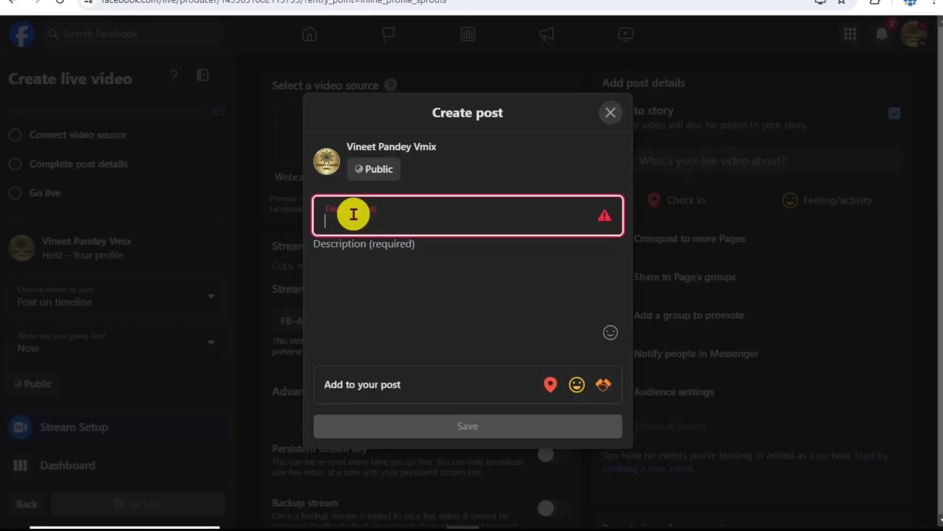
type("testing")
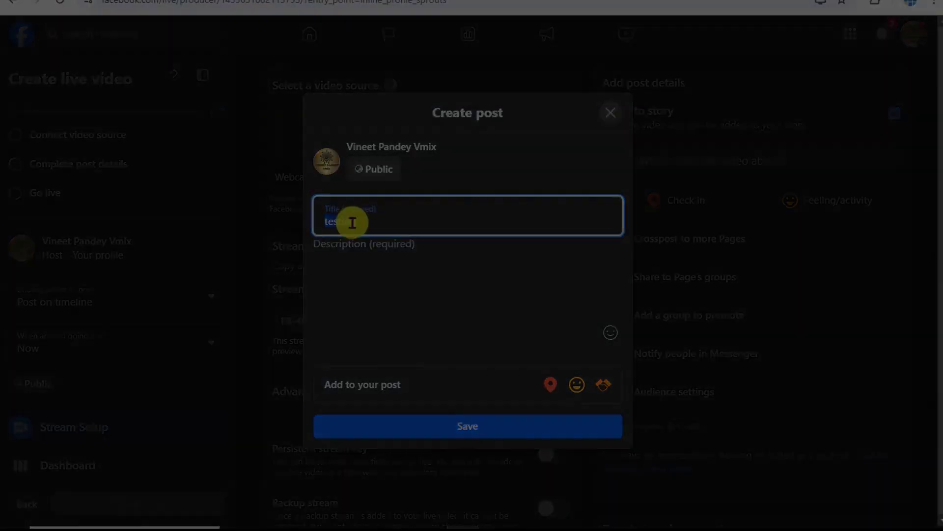
right_click(348, 261)
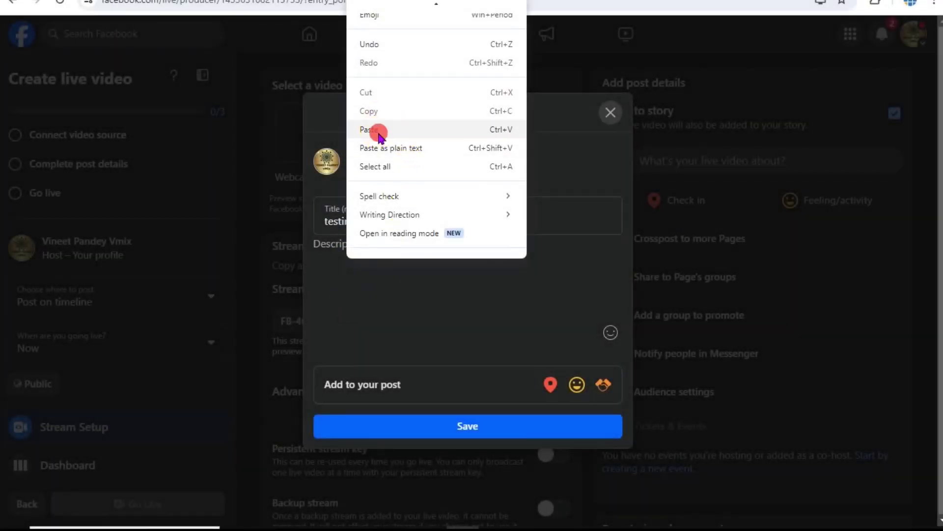
left_click(372, 129)
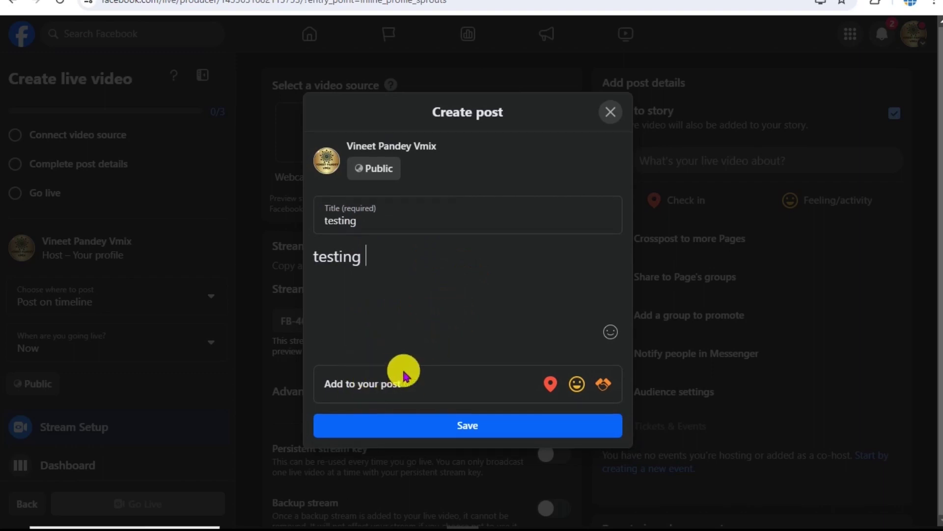
left_click(467, 426)
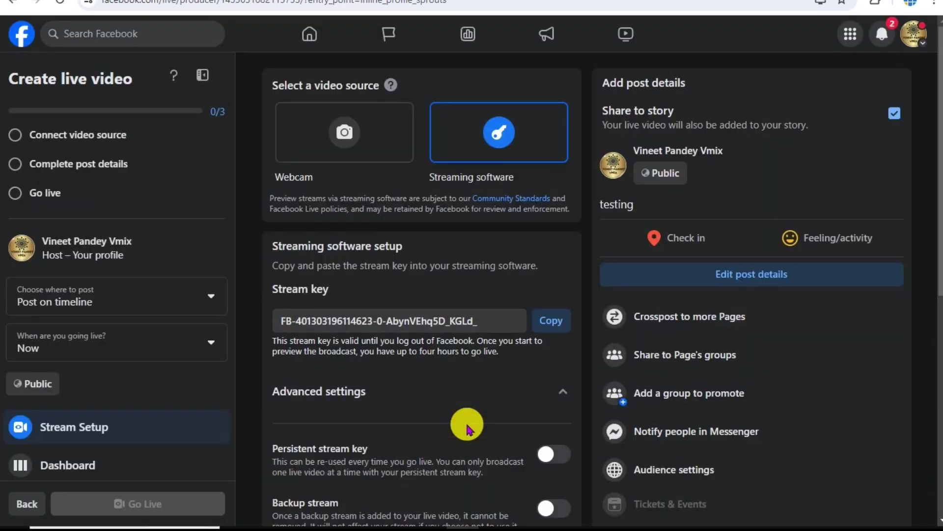
scroll(401, 427, "down", 8)
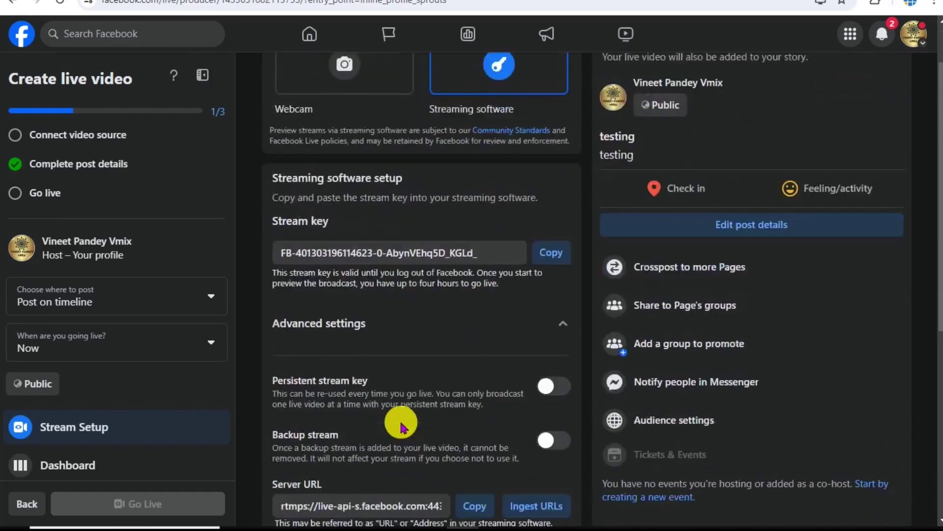
scroll(401, 427, "up", 5)
scroll(401, 427, "up", 3)
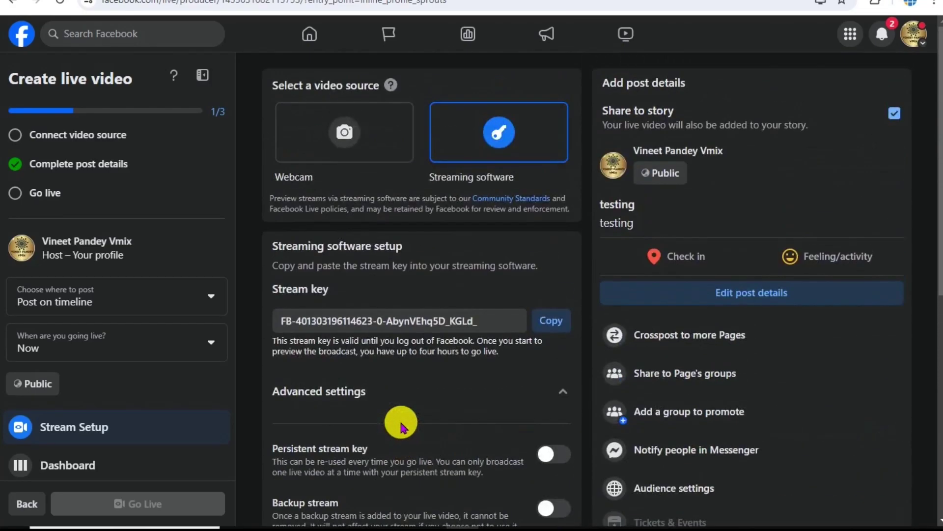
Switch to vMix and take a brief look at the streaming settings
mouse_move(412, 522)
left_click(403, 472)
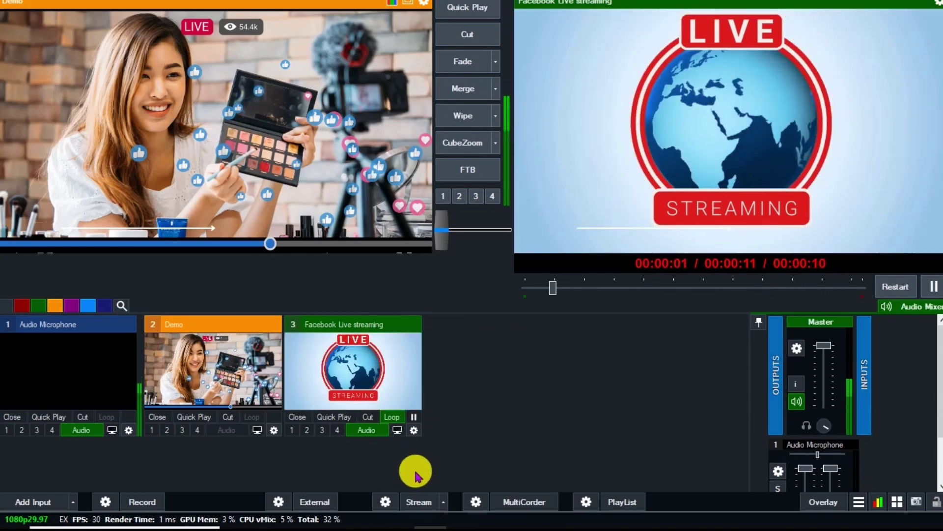
left_click(385, 501)
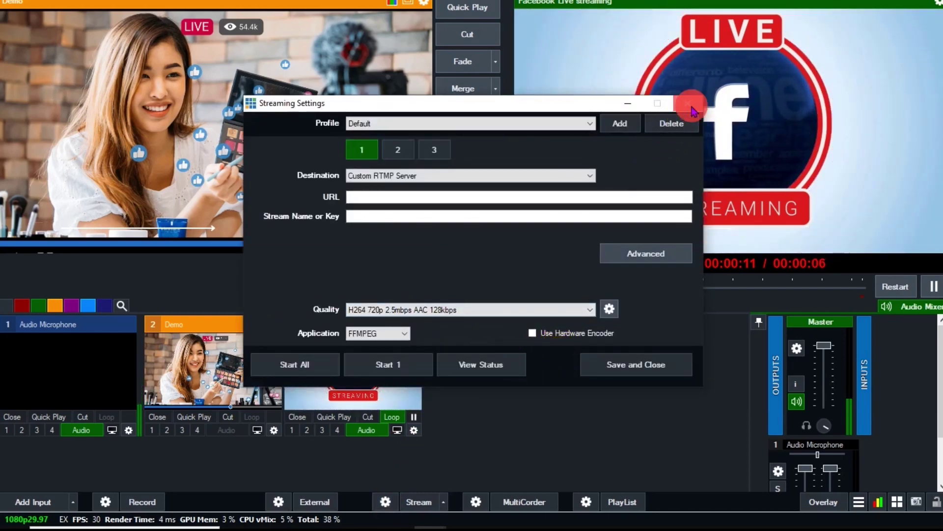
left_click(691, 105)
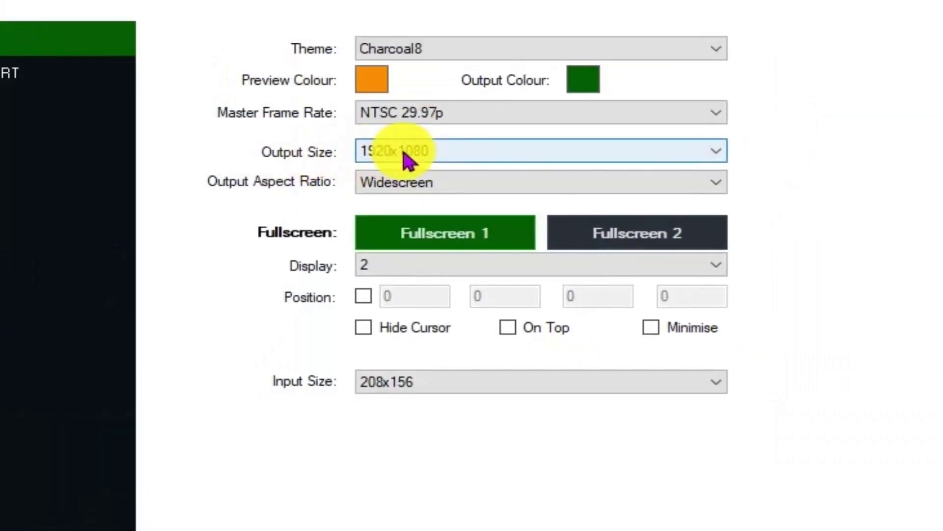
Examine the master frame rate and the available output sizes in the display settings, then accept the settings unchanged
left_click(441, 148)
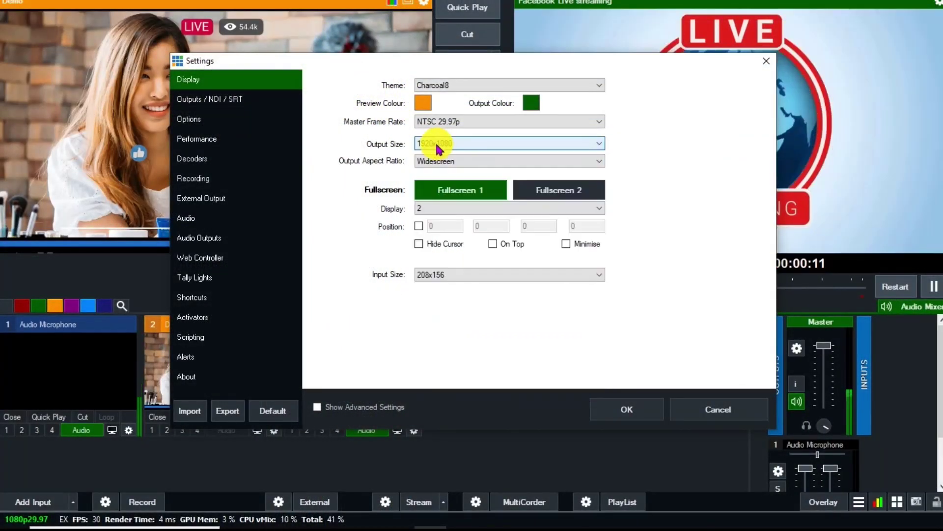
left_click(439, 144)
left_click(437, 144)
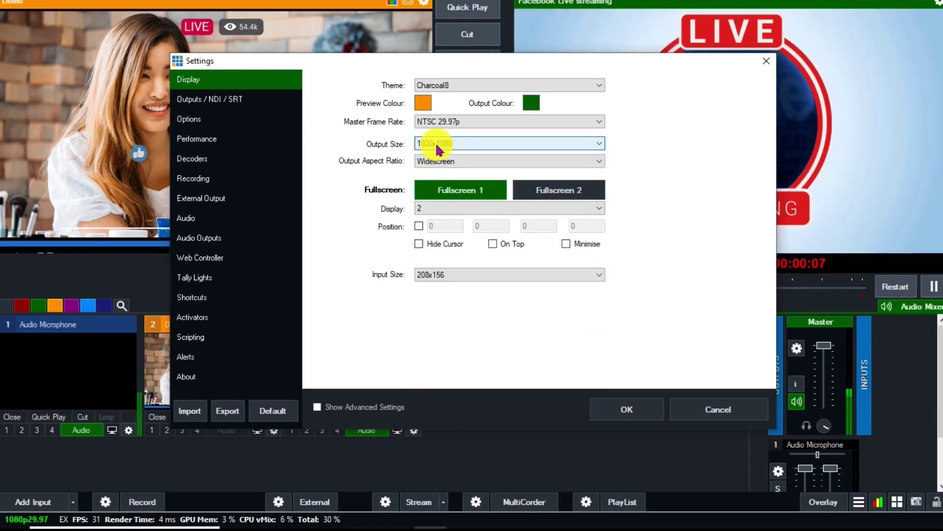
left_click(435, 123)
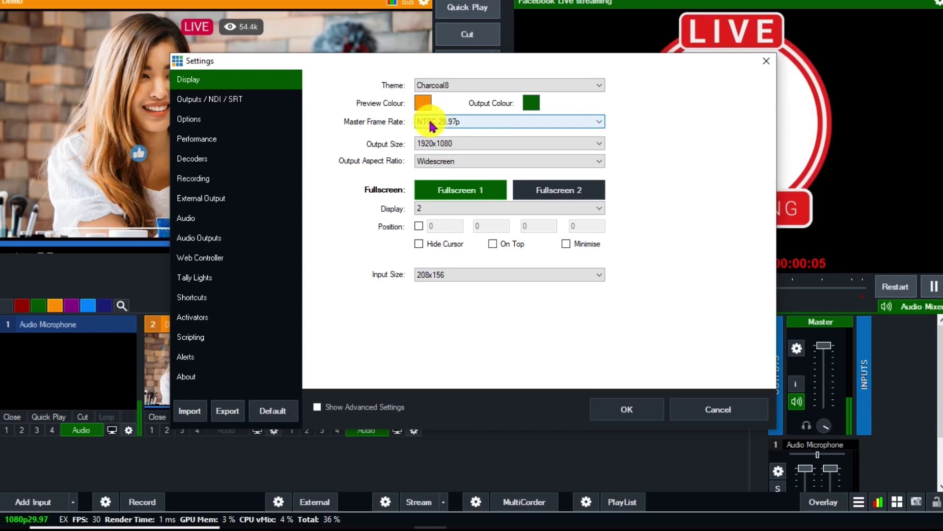
left_click(432, 126)
left_click(431, 127)
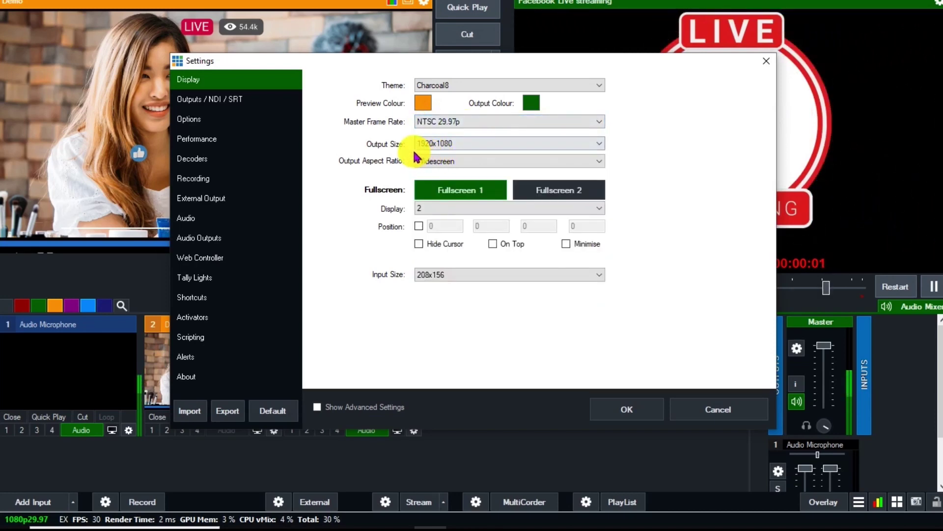
left_click(435, 145)
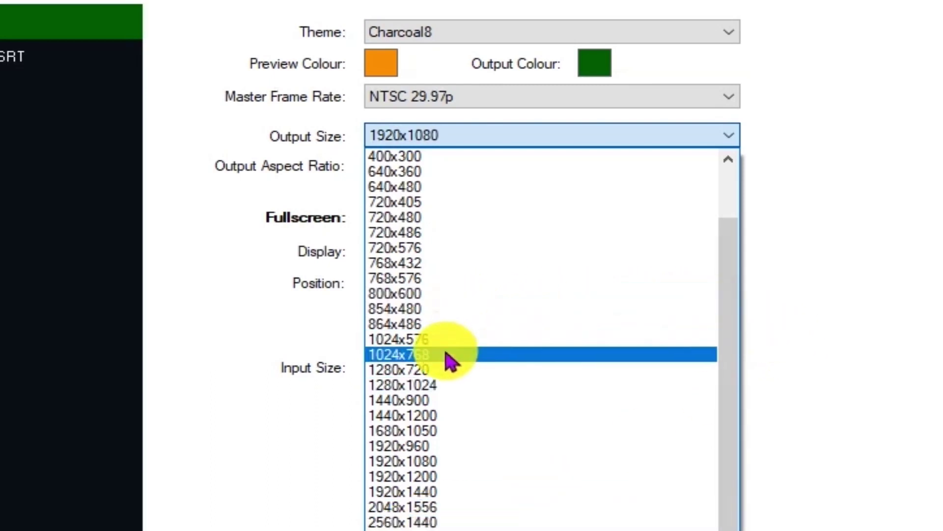
left_click(860, 193)
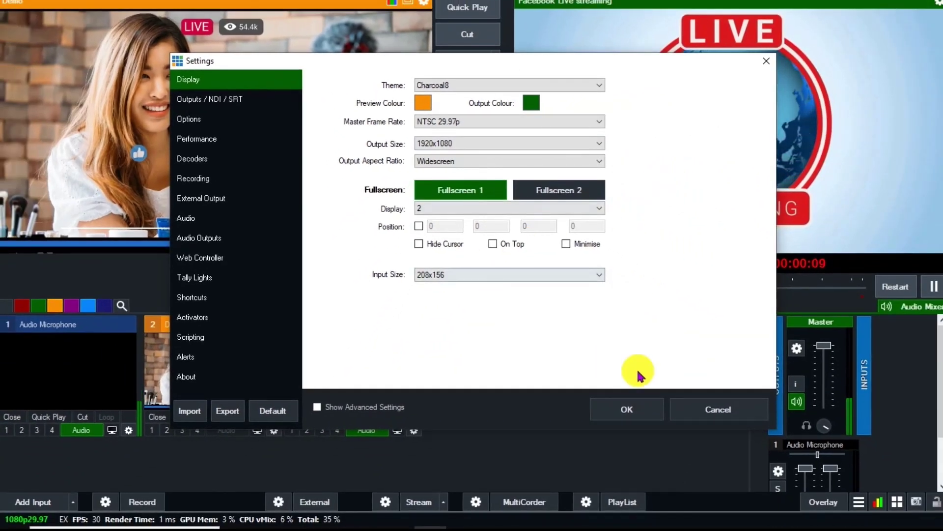
left_click(620, 409)
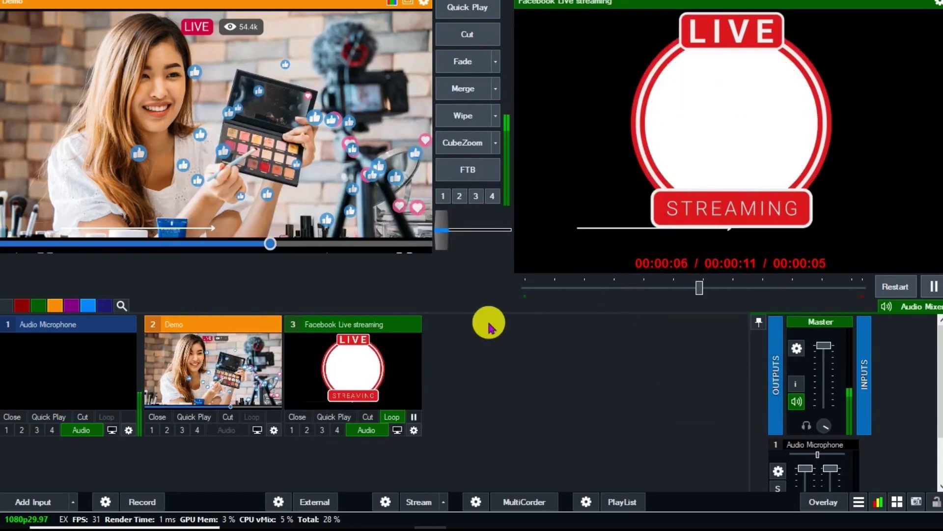
Open the streaming settings and move their window slightly higher
left_click(385, 501)
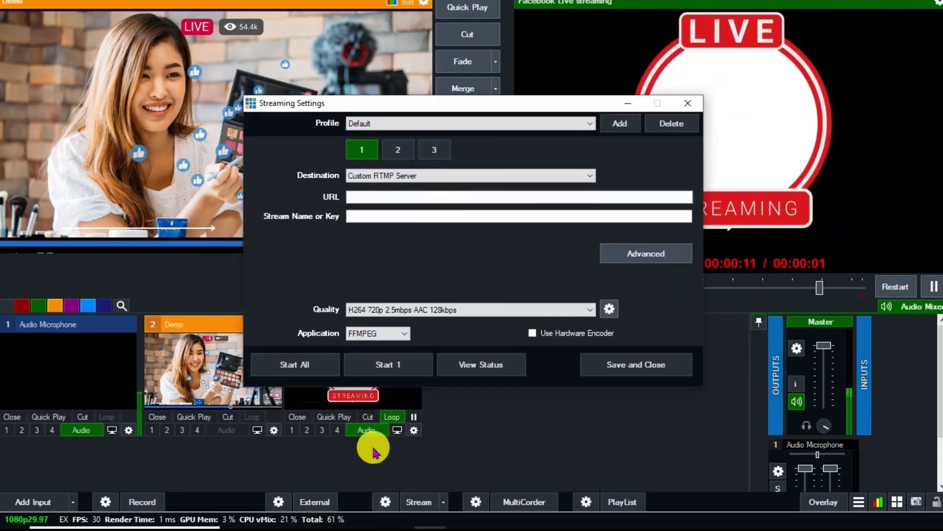
left_click_drag(459, 104, 464, 76)
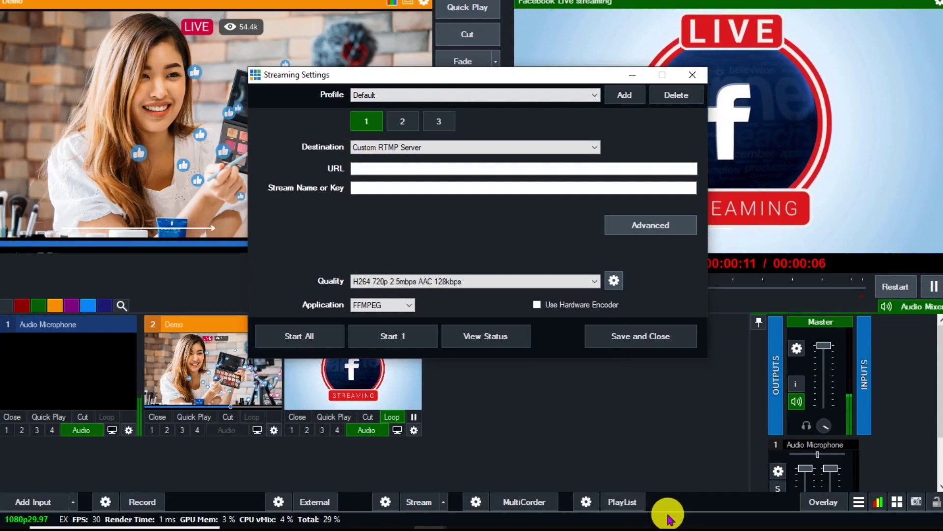
left_click(585, 492)
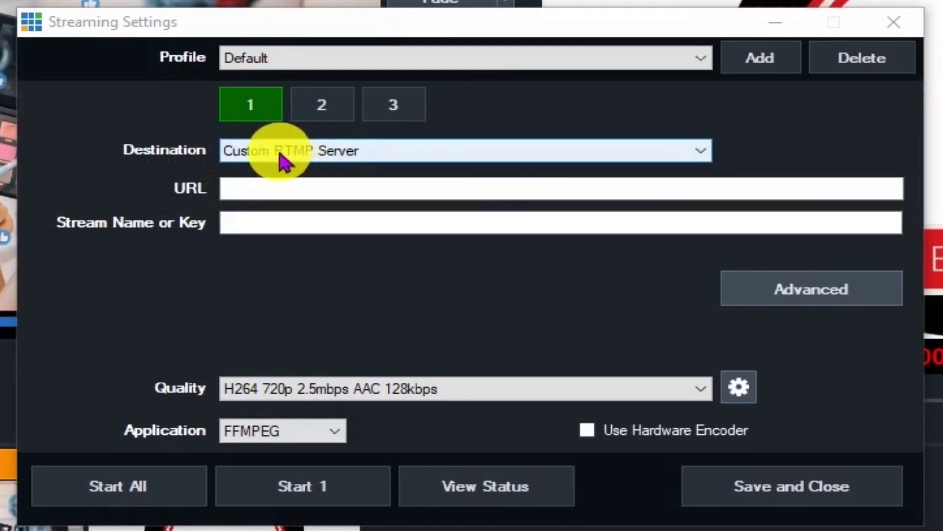
Try Facebook as the destination of stream 1, then return it to Custom RTMP Server
left_click(302, 157)
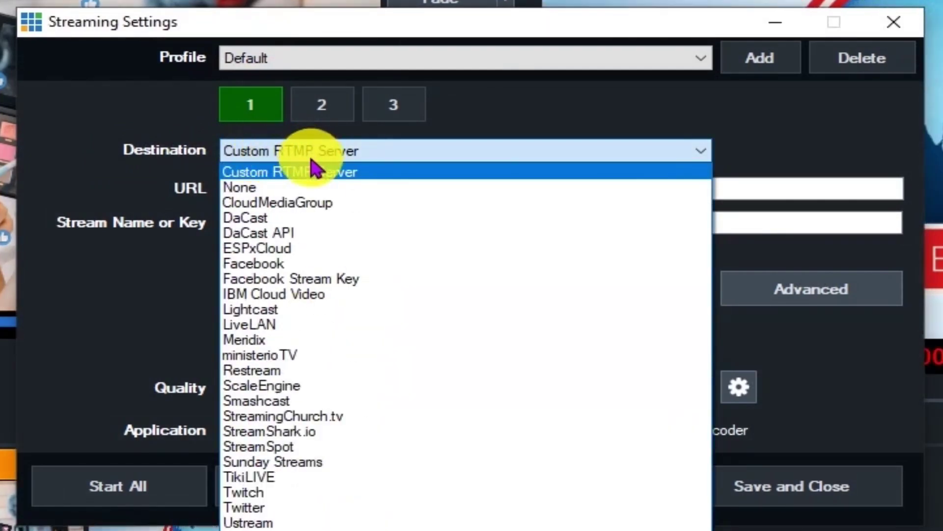
left_click(276, 266)
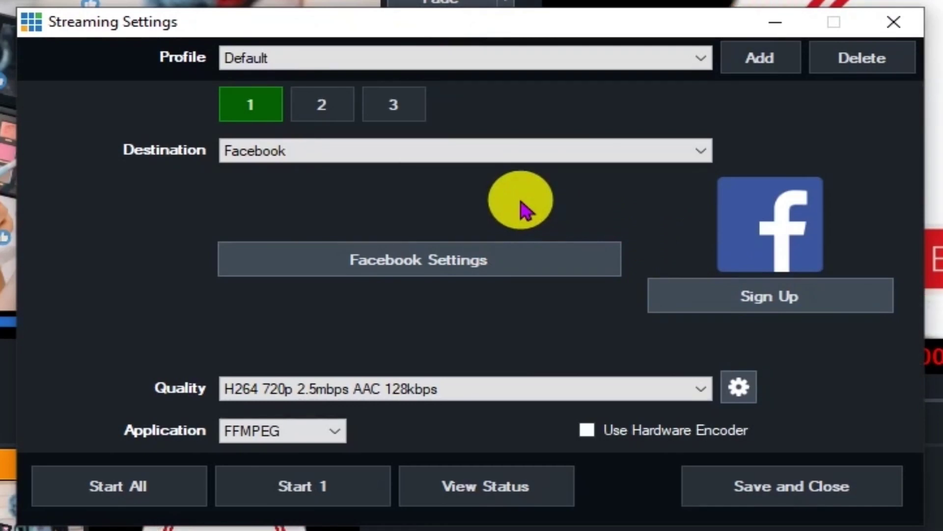
left_click_drag(527, 24, 508, 106)
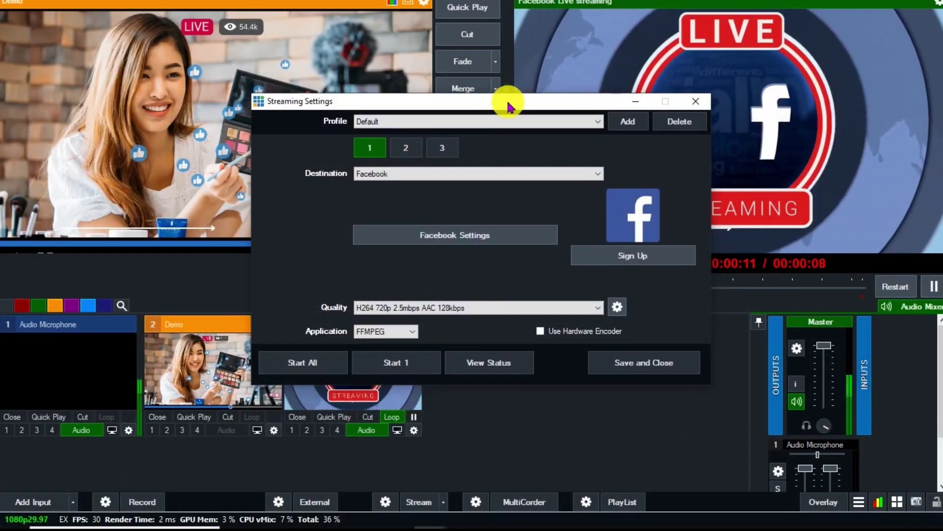
left_click(403, 173)
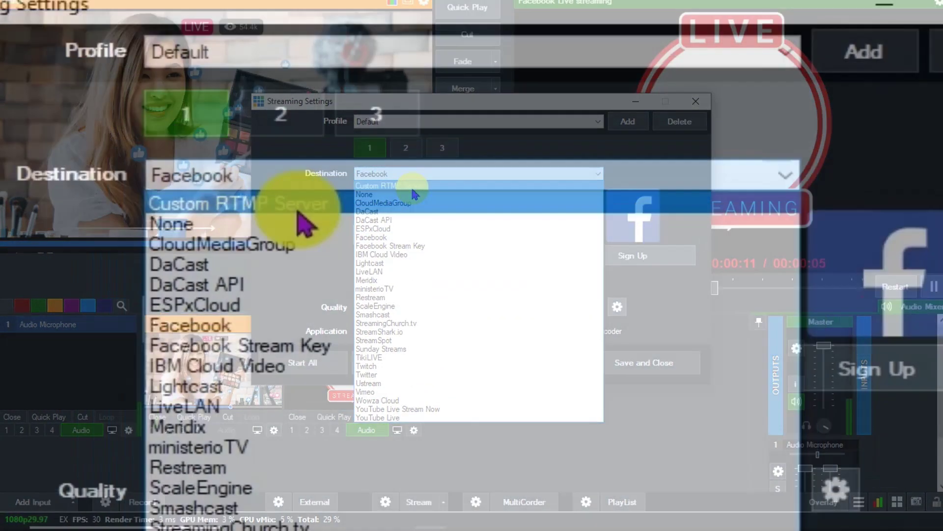
left_click(400, 187)
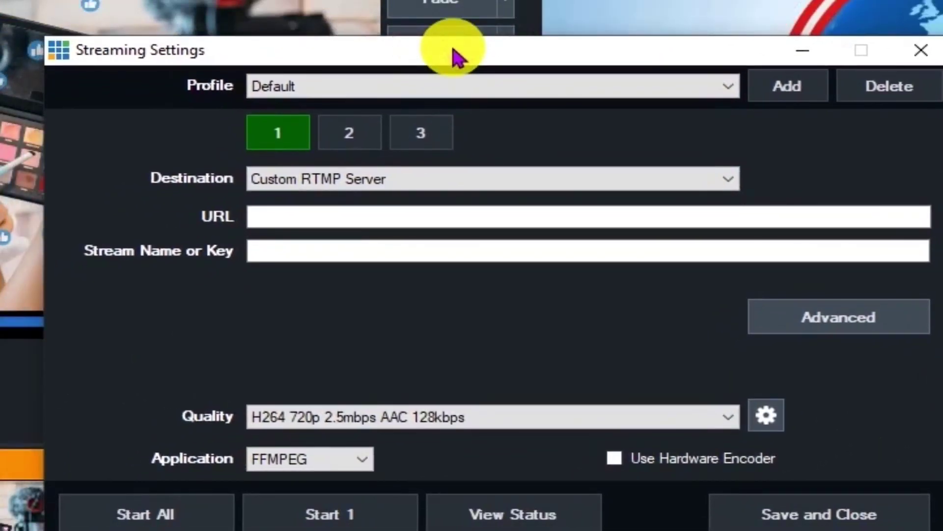
Look through the quality presets available for stream 1, keeping the current selection
left_click(330, 217)
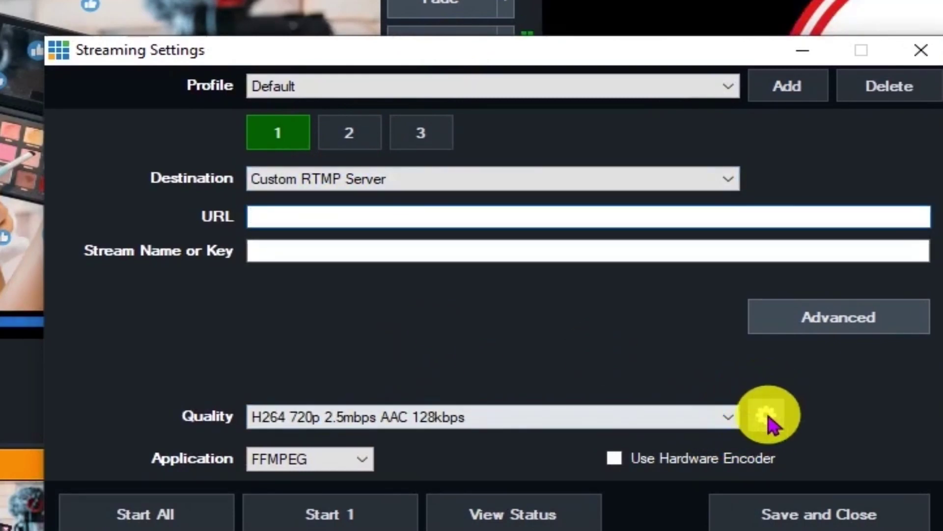
left_click(727, 422)
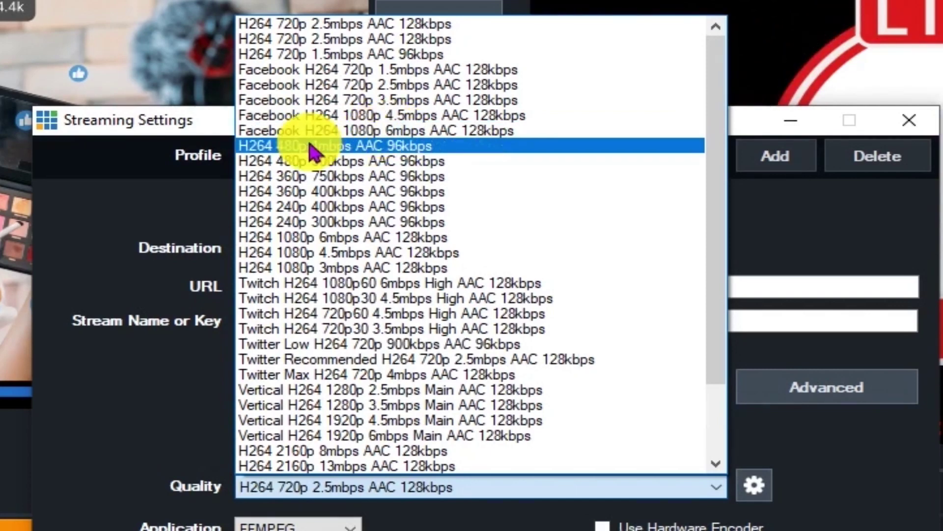
left_click(108, 193)
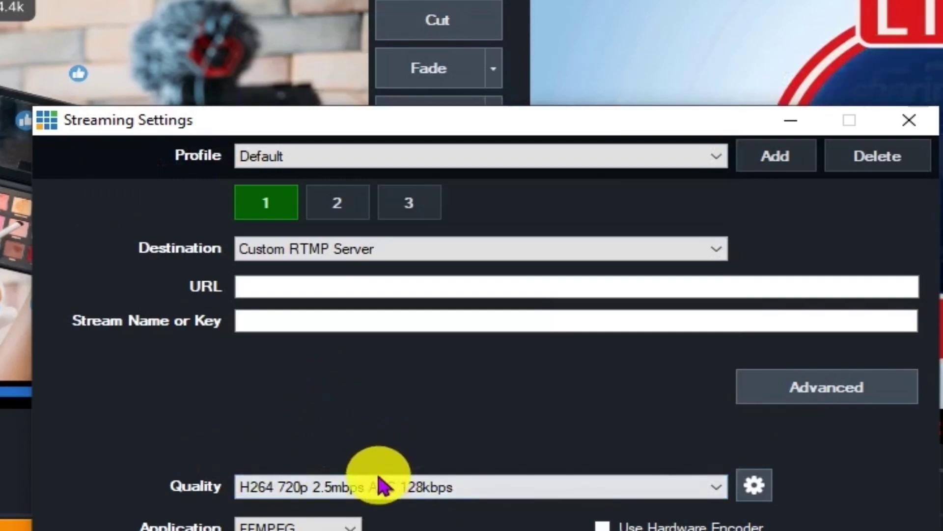
Set the quality of stream 1 to Facebook H264 720p 1.5mbps AAC 128kbps
left_click(380, 491)
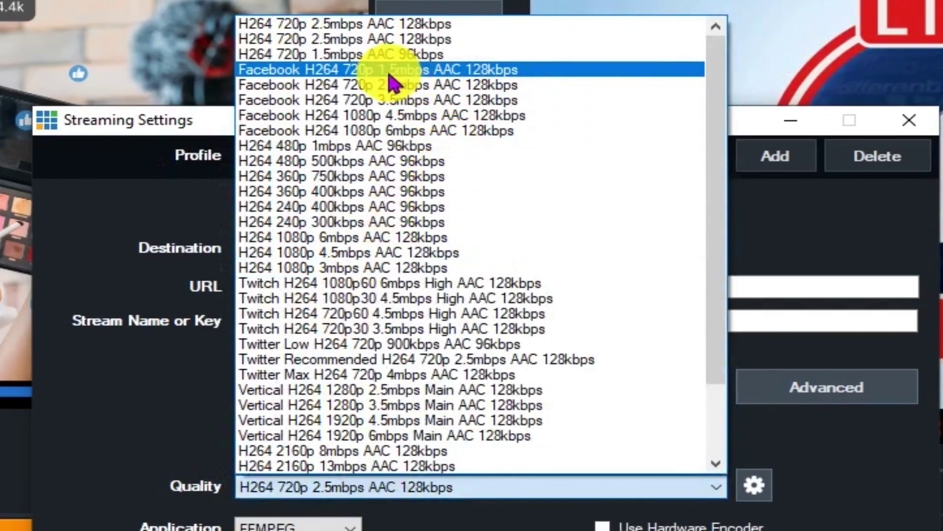
left_click(343, 71)
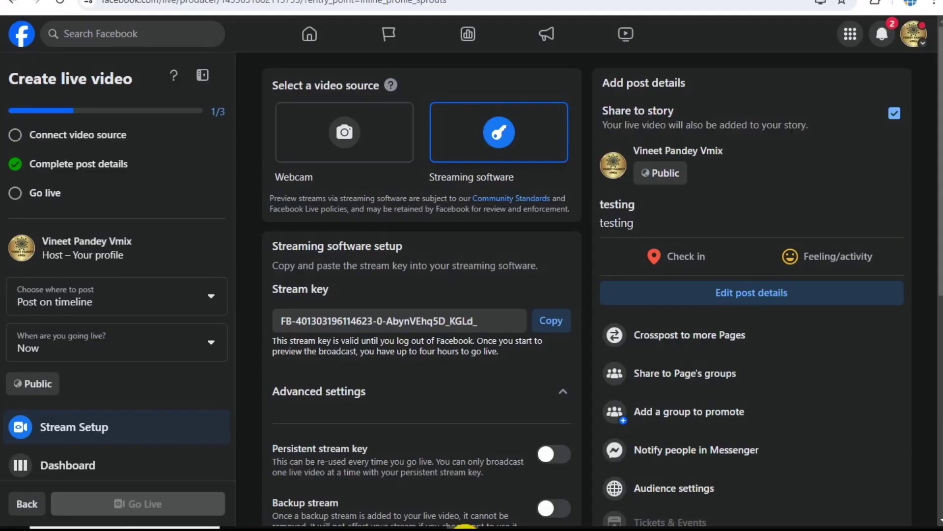
Copy the stream key from the Facebook live setup and paste it as stream 1's Stream Name or Key in vMix's streaming settings
scroll(465, 362, "down", 4)
scroll(467, 358, "up", 4)
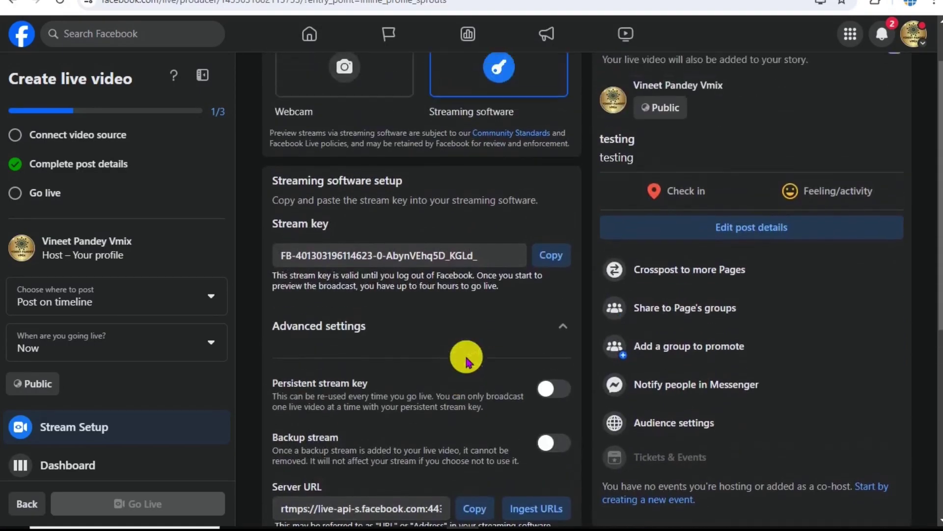
scroll(466, 362, "down", 3)
scroll(516, 295, "up", 2)
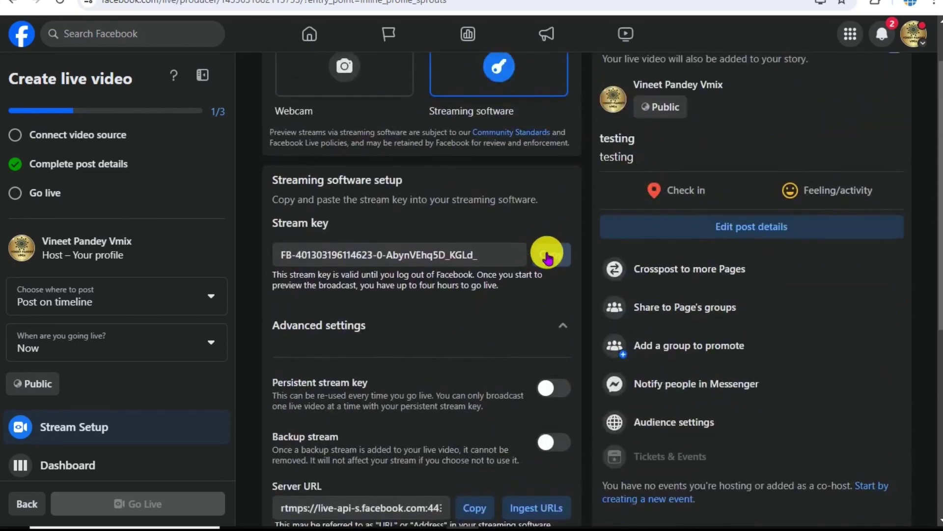
mouse_move(448, 526)
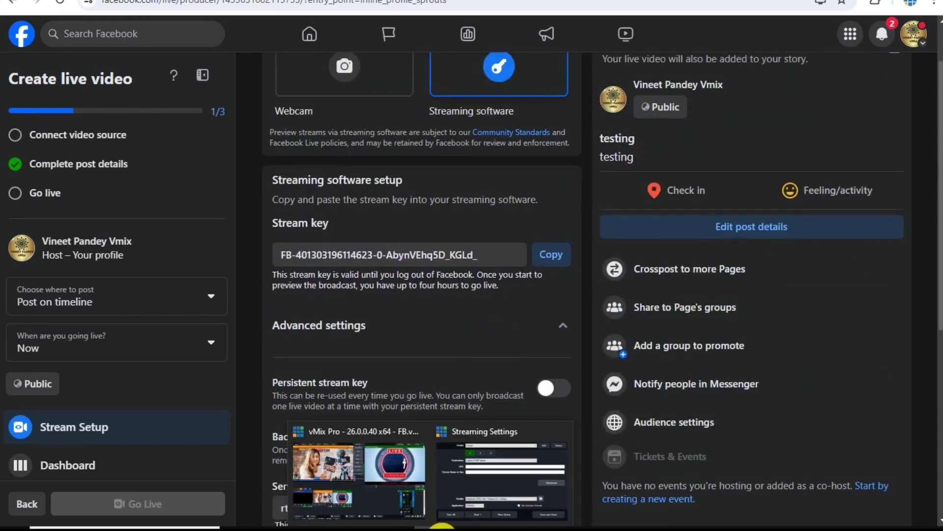
left_click(463, 486)
right_click(380, 206)
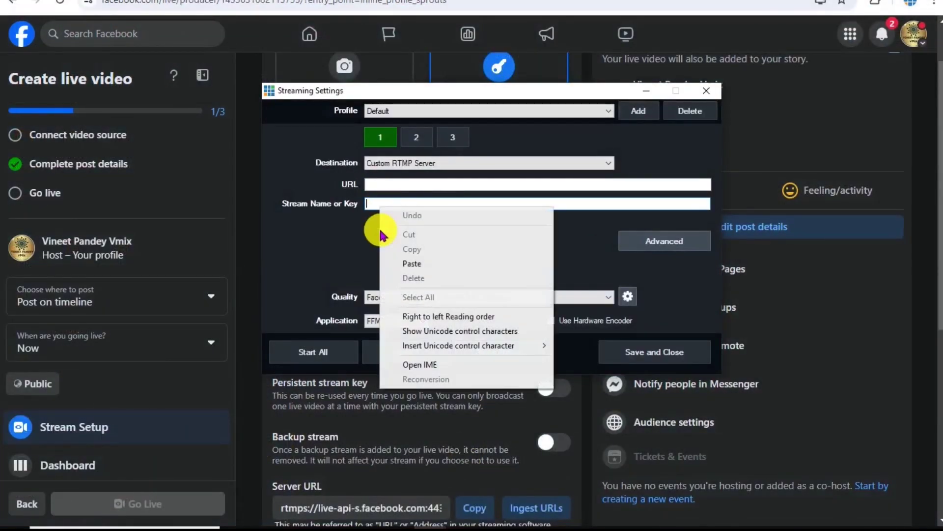
left_click(402, 259)
left_click(467, 526)
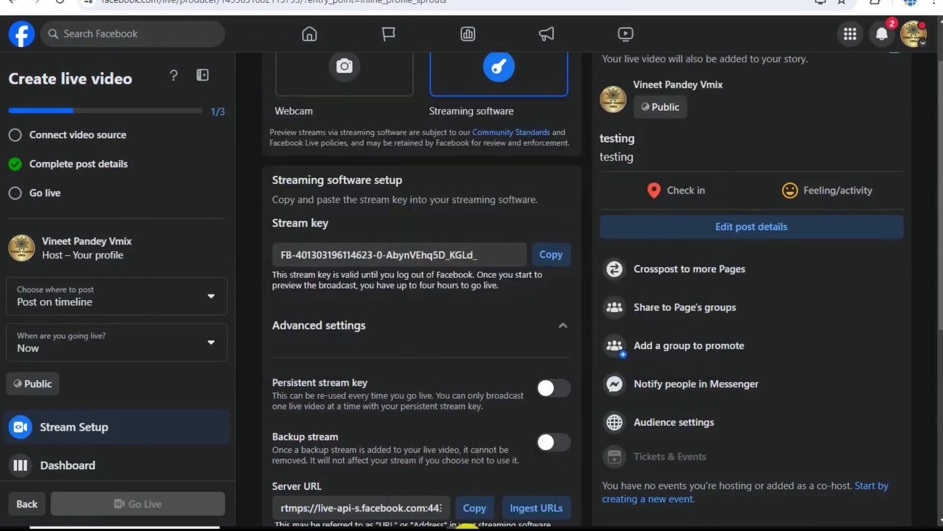
scroll(400, 333, "down", 5)
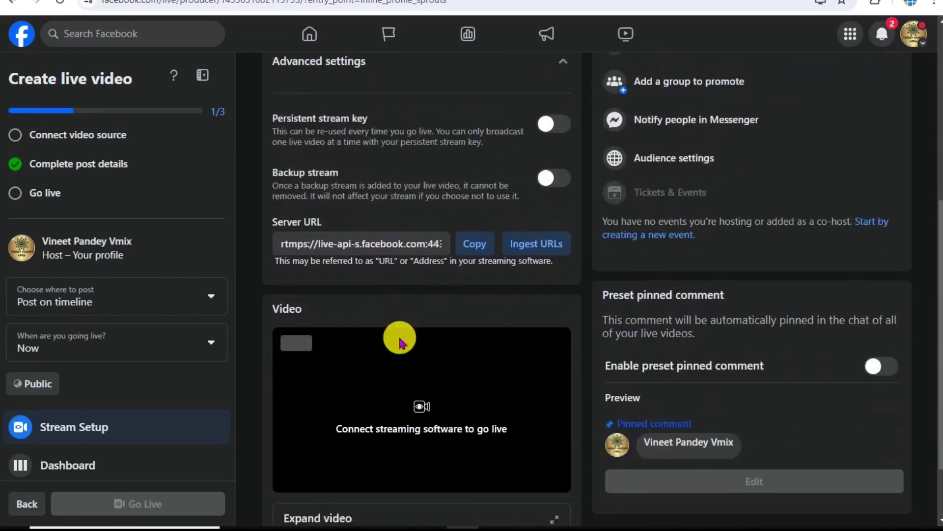
left_click(484, 246)
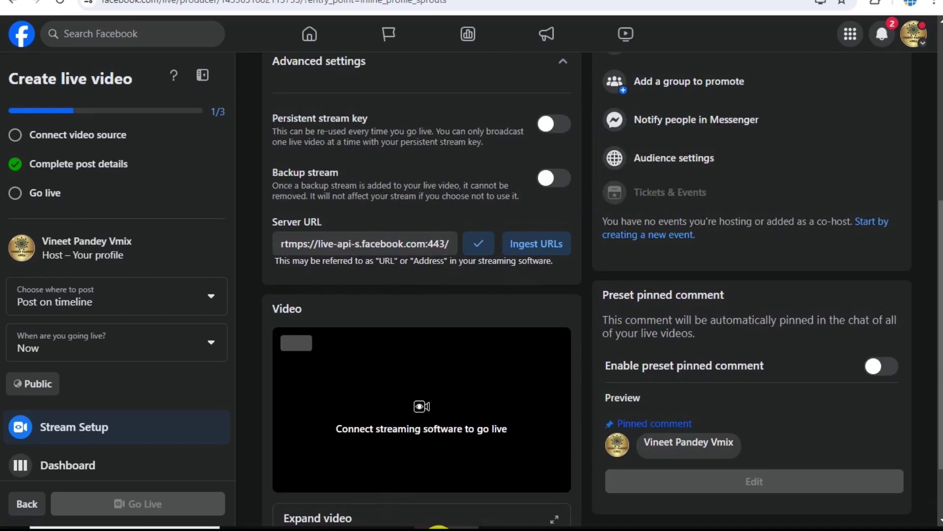
mouse_move(439, 526)
left_click(471, 462)
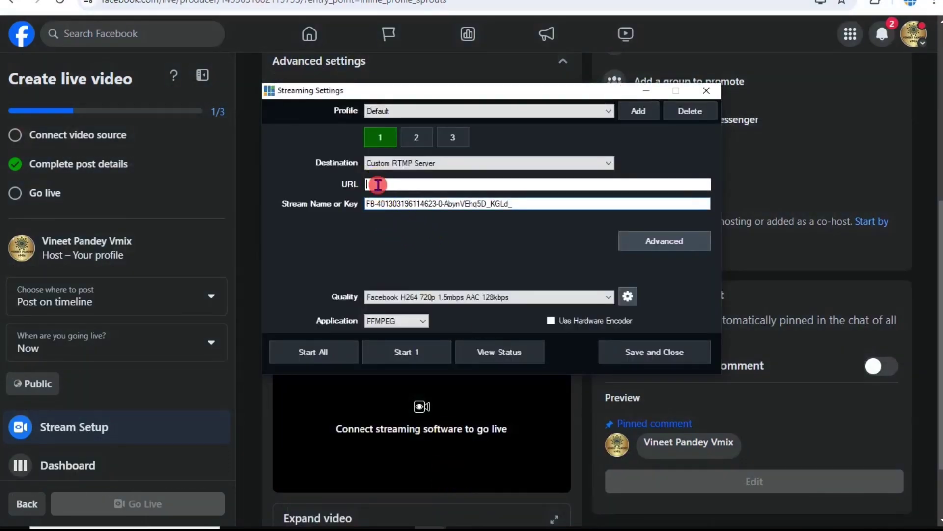
right_click(378, 185)
left_click(400, 243)
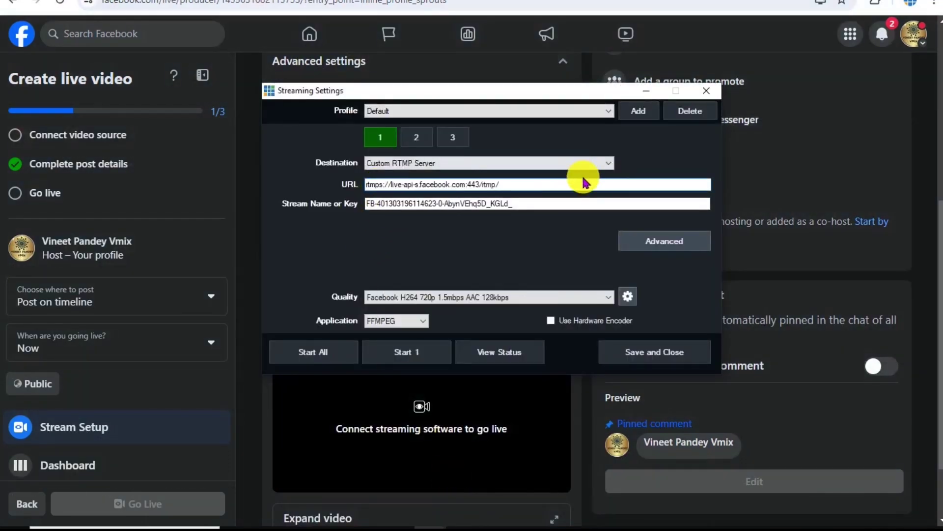
left_click(649, 351)
Switch from the Facebook live setup to vMix and start streaming
scroll(512, 399, "down", 2)
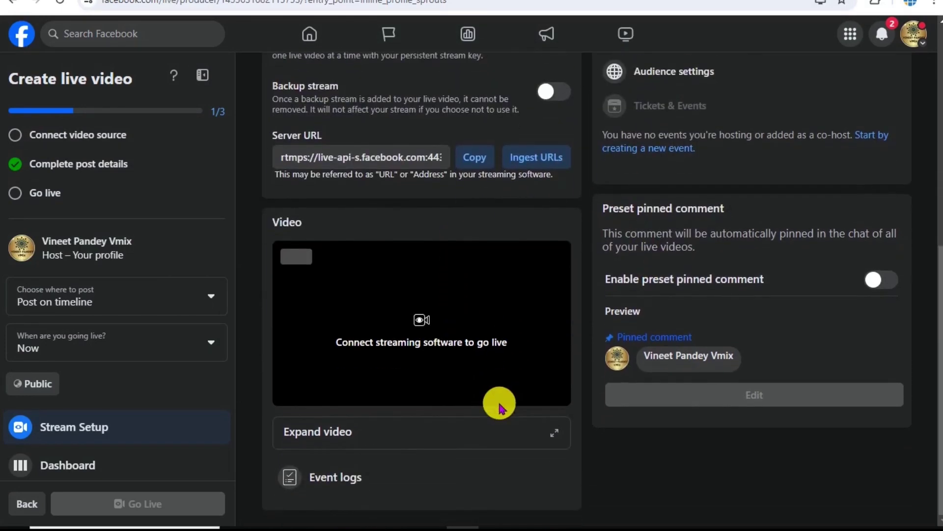
left_click(431, 523)
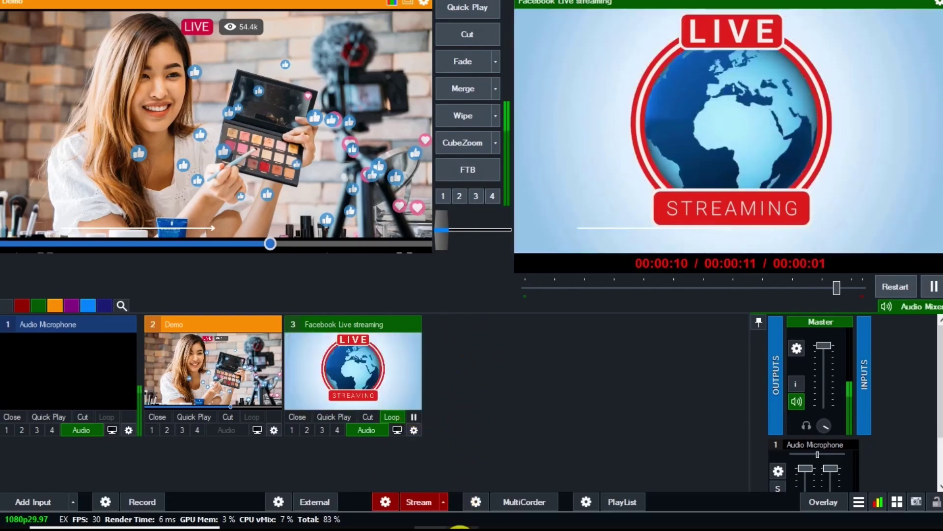
Check the incoming stream in the video preview of the Facebook live setup and return to vMix
left_click(461, 474)
scroll(403, 305, "down", 1)
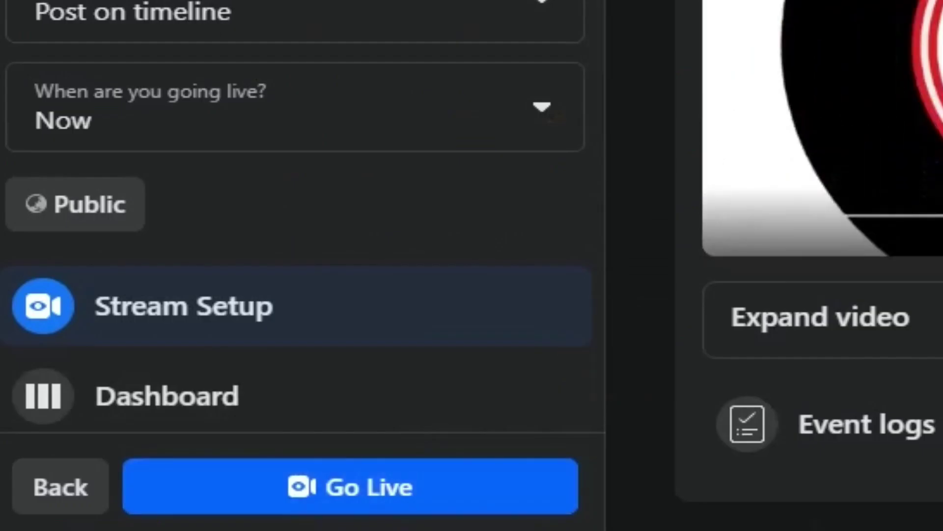
scroll(811, 266, "up", 5)
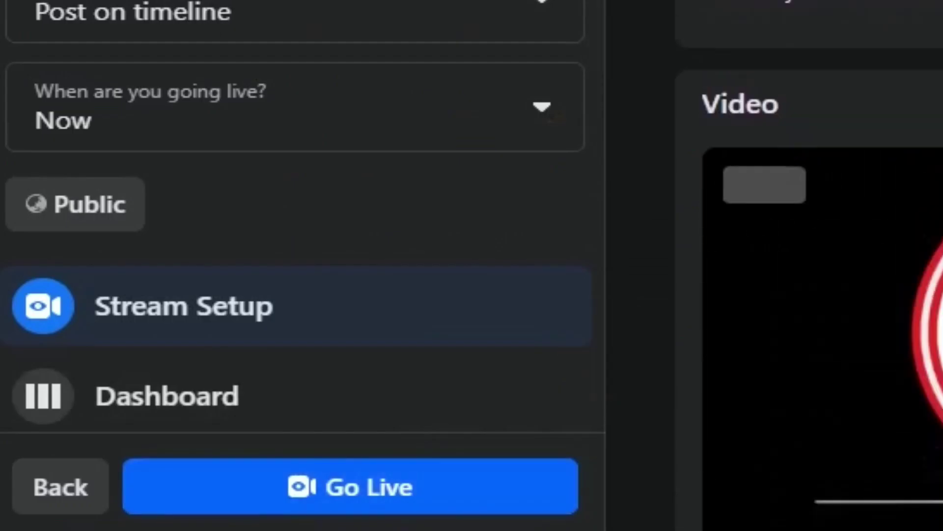
scroll(811, 265, "down", 5)
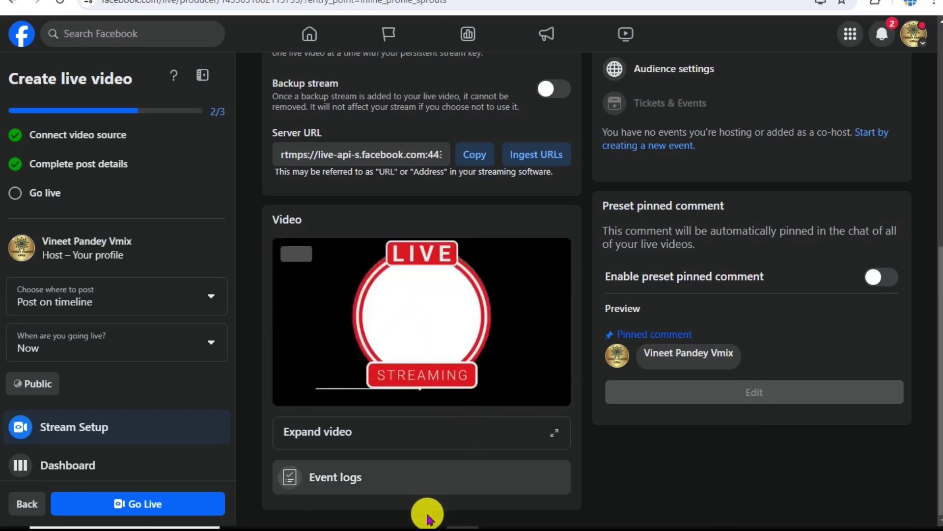
left_click(442, 484)
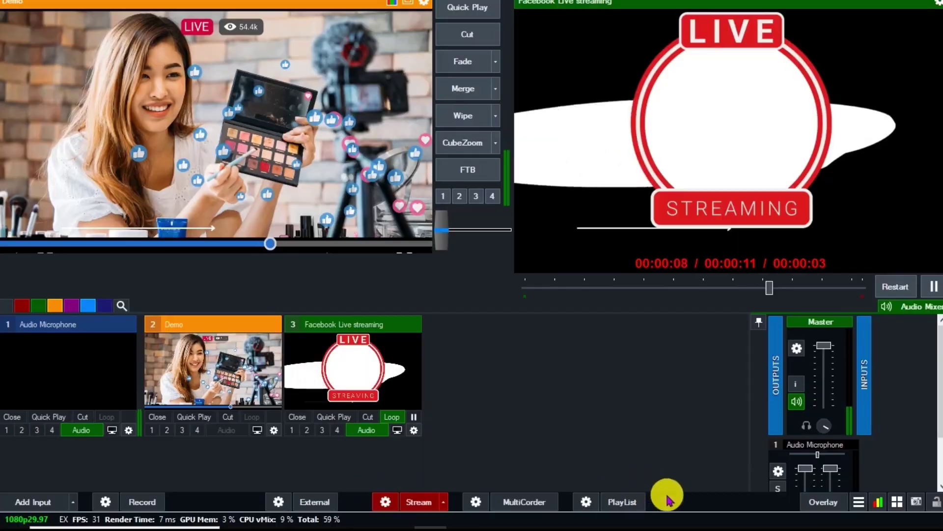